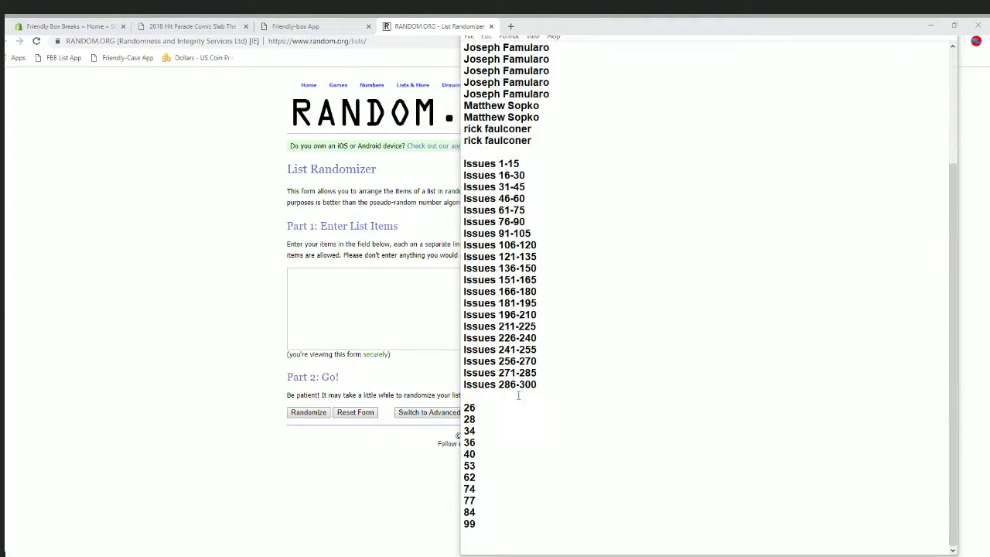
- Copy the eleven numbers from 26 to 99 out of the text file into the List Randomizer's items field
drag(465, 408, 488, 532)
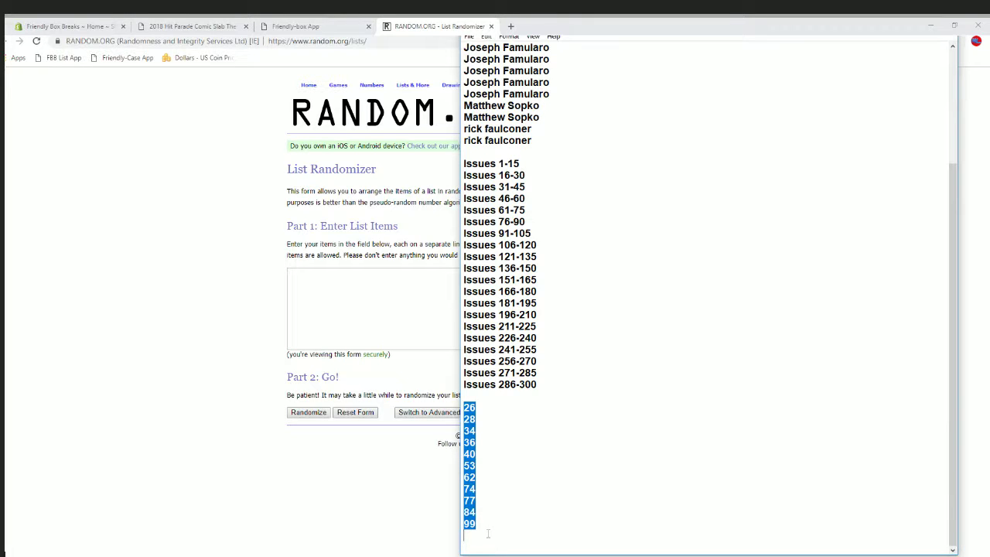
right_click(495, 430)
click(534, 313)
click(375, 310)
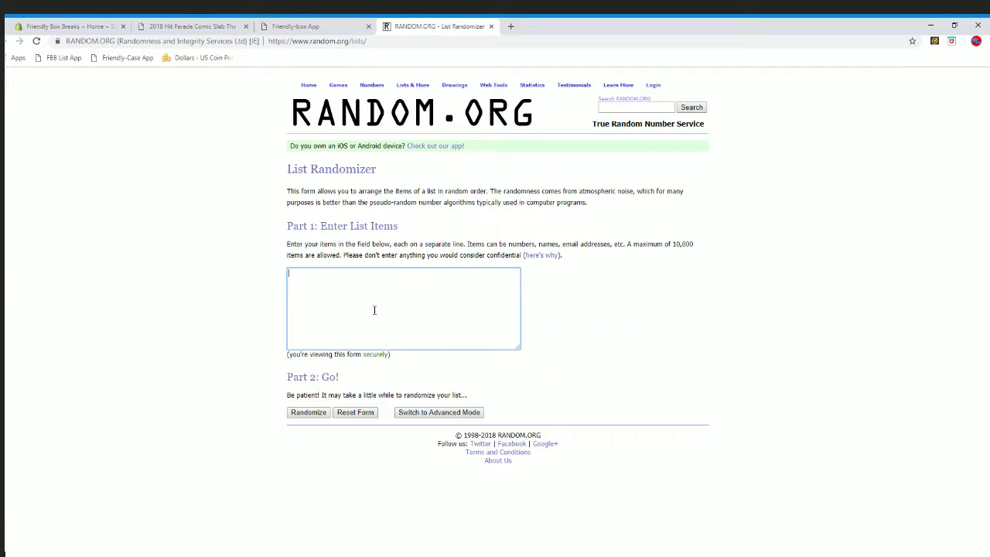
key(ctrl+v)
- Randomize the list of numbers seven times in total
click(313, 416)
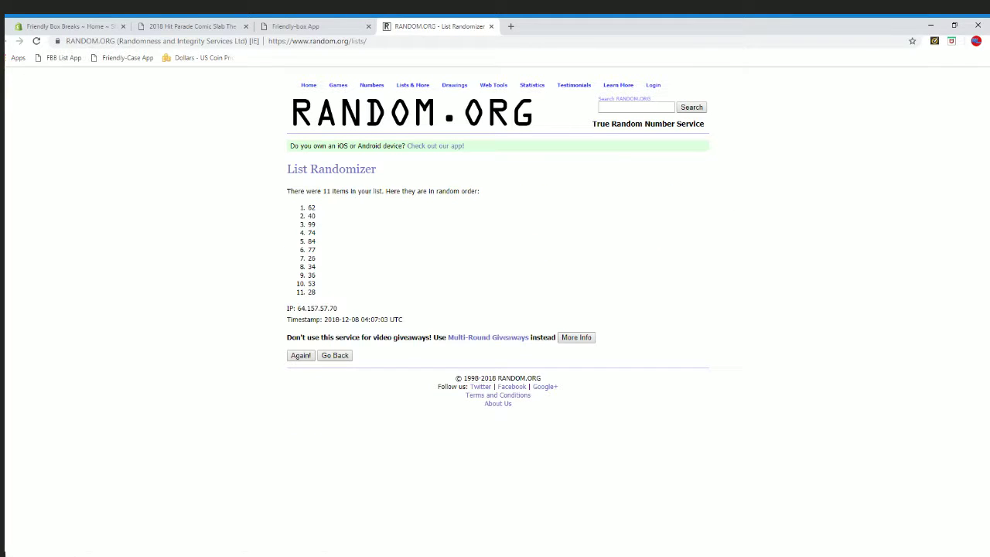
click(985, 41)
click(964, 142)
click(964, 141)
click(249, 425)
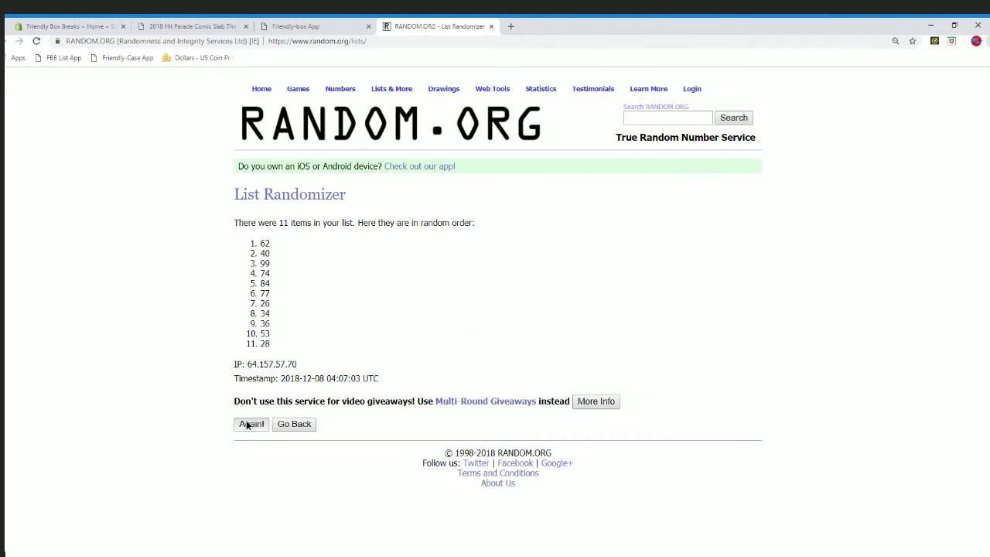
click(248, 449)
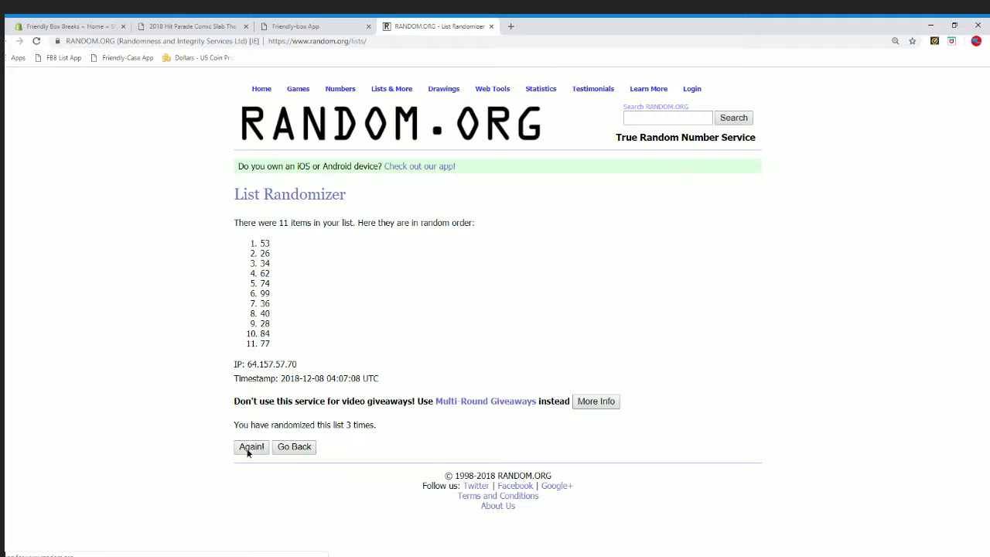
click(249, 449)
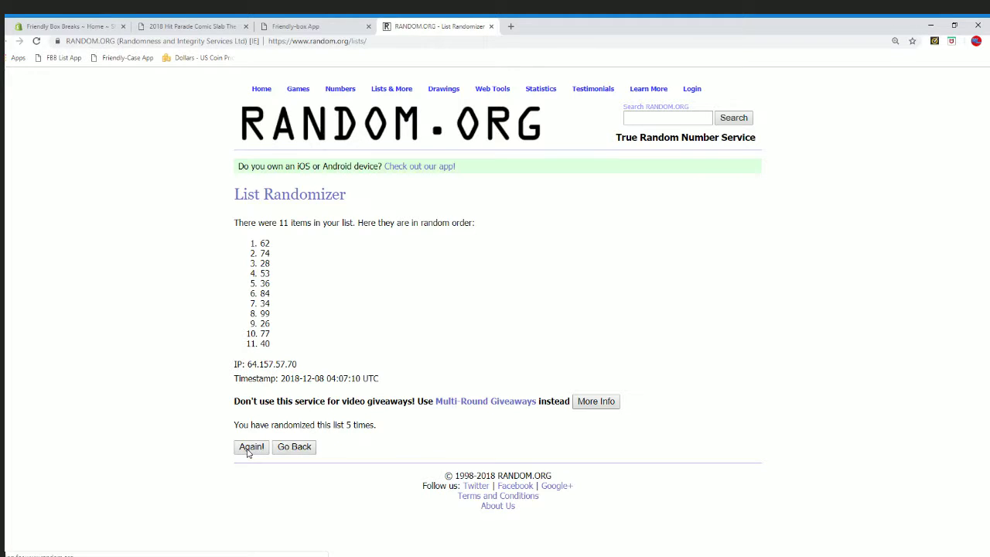
click(248, 449)
click(249, 451)
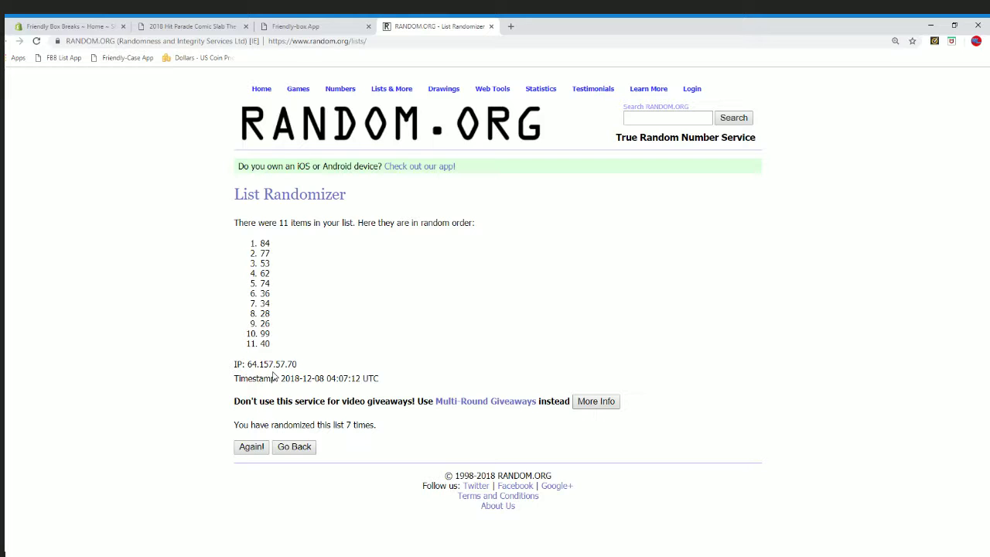
- Open a blank List Randomizer form and fill it with all the owner names copied from the text file
mouse_move(395, 94)
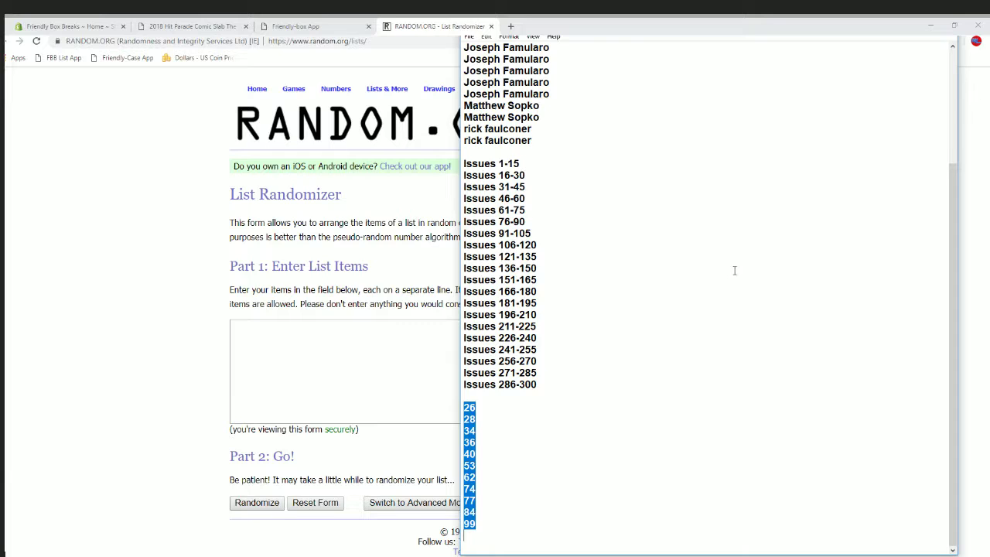
scroll(687, 260, up, 5)
drag(465, 65, 557, 287)
right_click(544, 199)
click(594, 233)
click(370, 332)
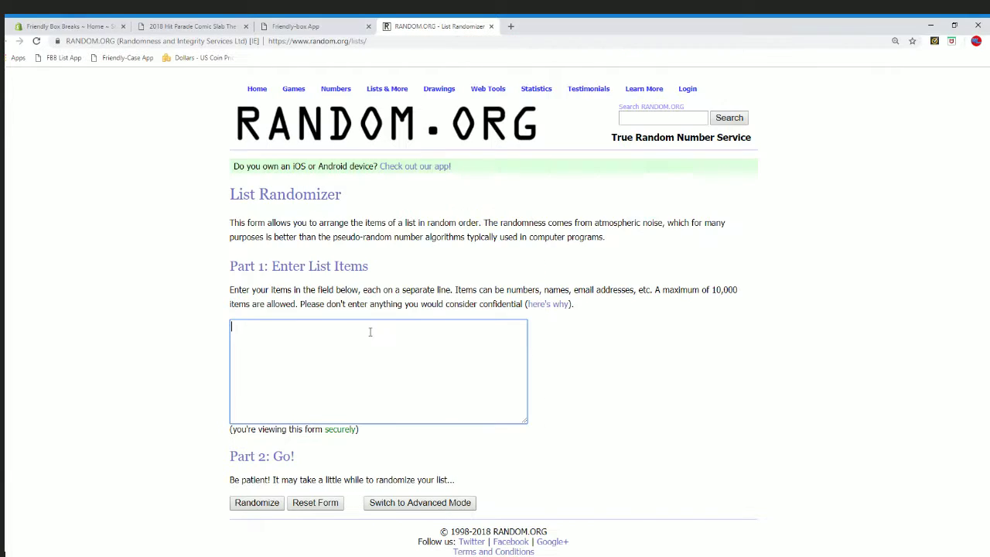
key(ctrl+v)
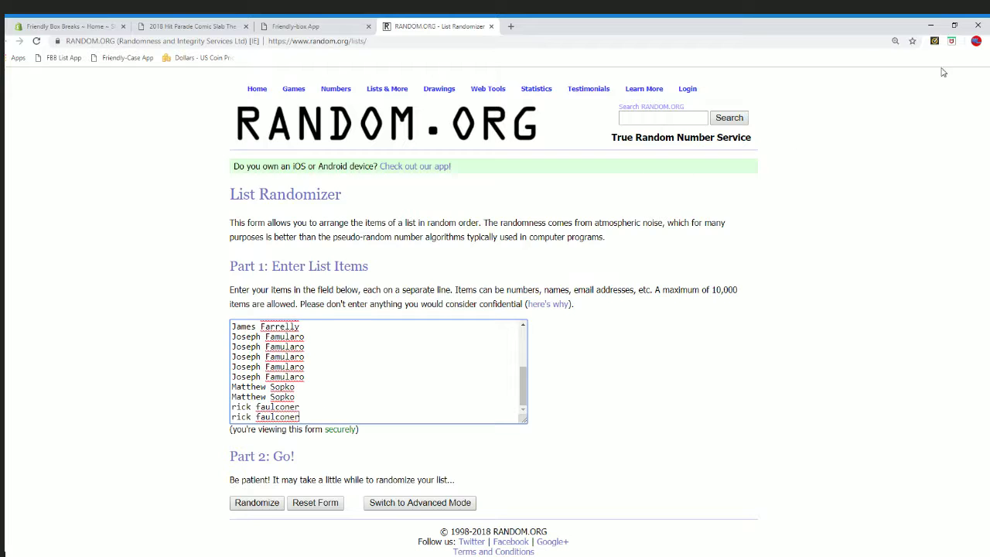
- Randomize the list of owner names seven times in total
click(985, 41)
click(926, 142)
click(926, 142)
click(757, 296)
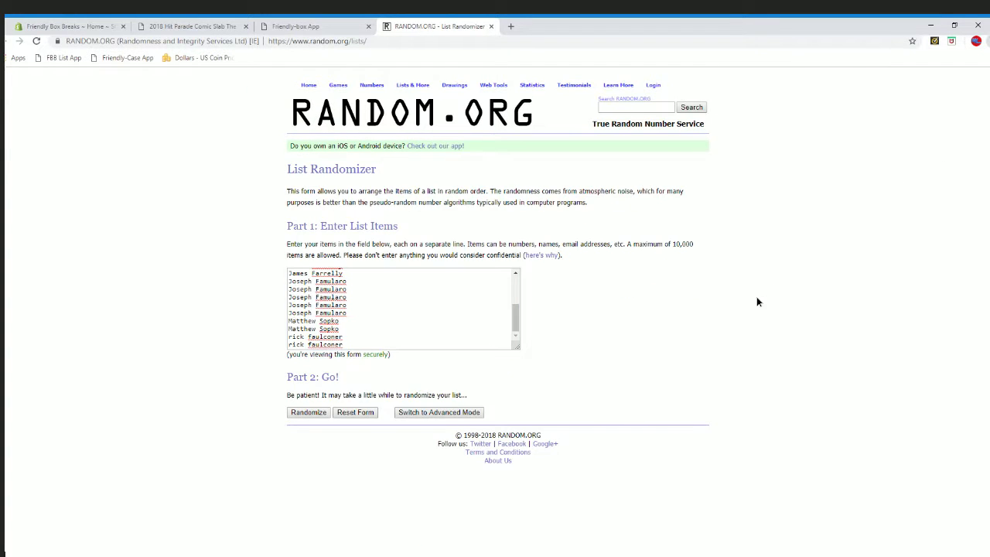
click(312, 414)
click(298, 431)
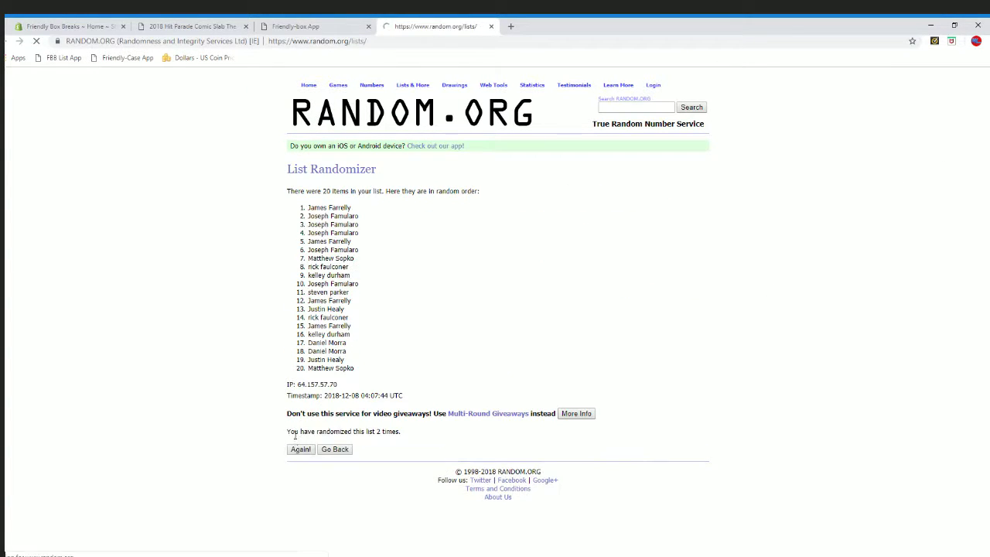
click(297, 452)
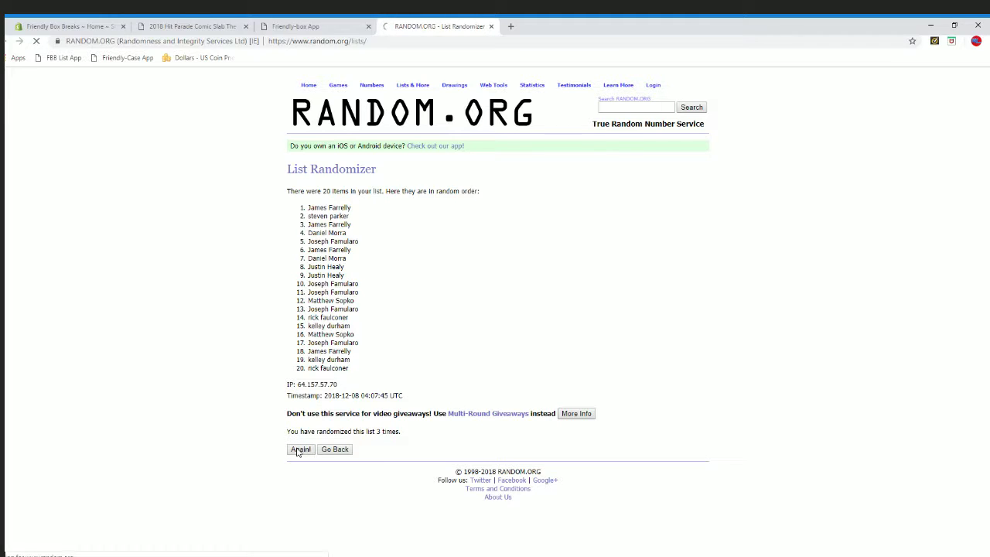
click(297, 452)
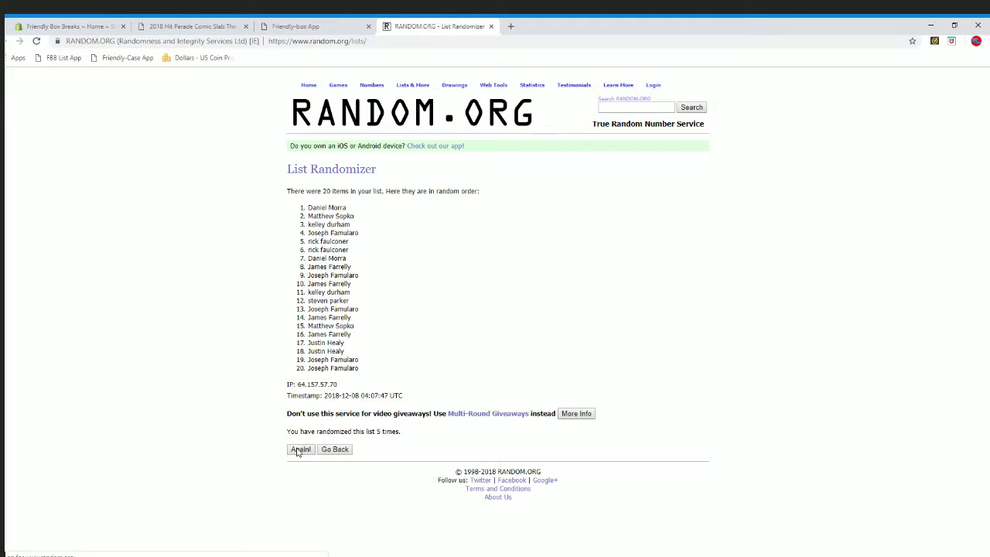
click(297, 452)
click(296, 452)
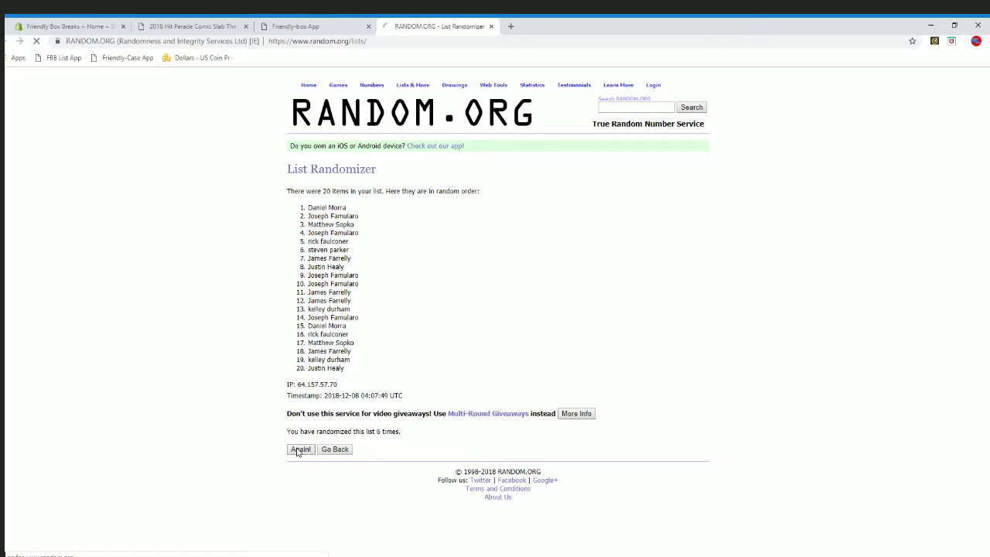
- Copy the randomized owner names into the Excel sheet under Owners from A2 down, and fit column A to its contents
drag(308, 207, 364, 368)
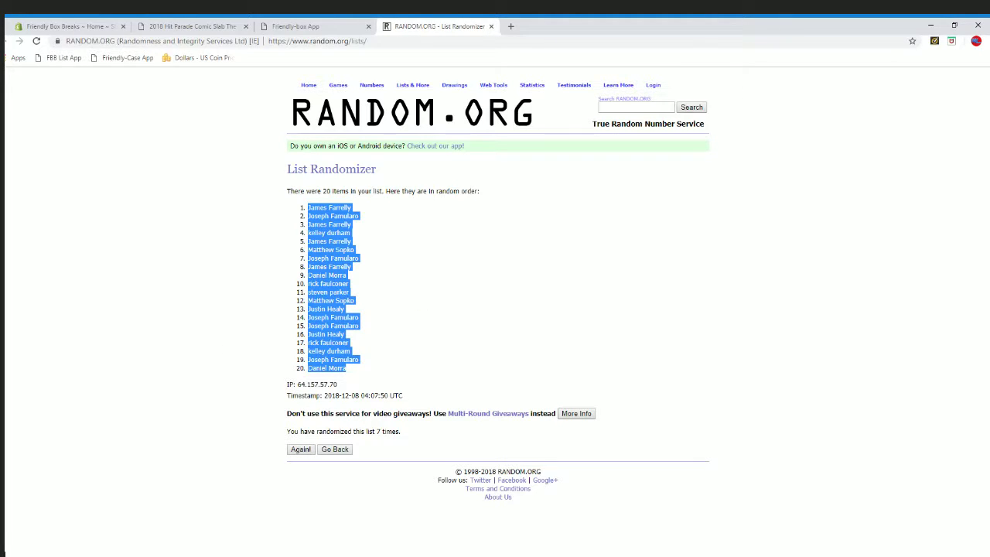
key(alt+Tab)
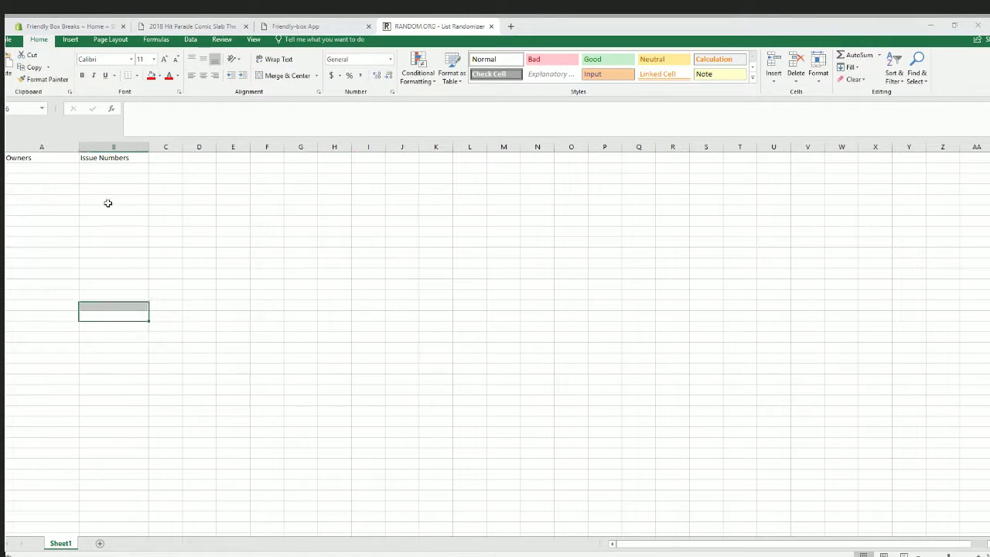
click(54, 169)
key(ctrl+v)
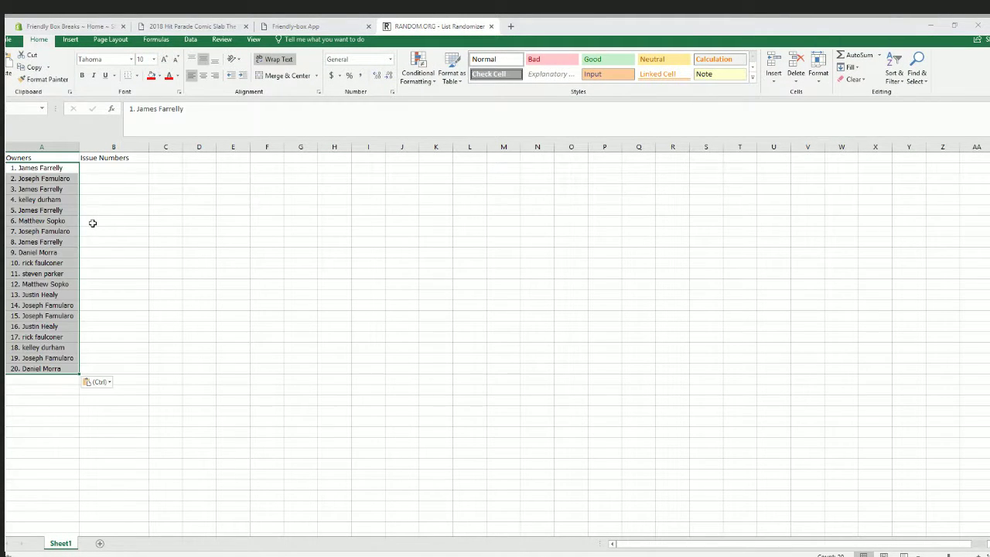
click(94, 222)
double_click(81, 147)
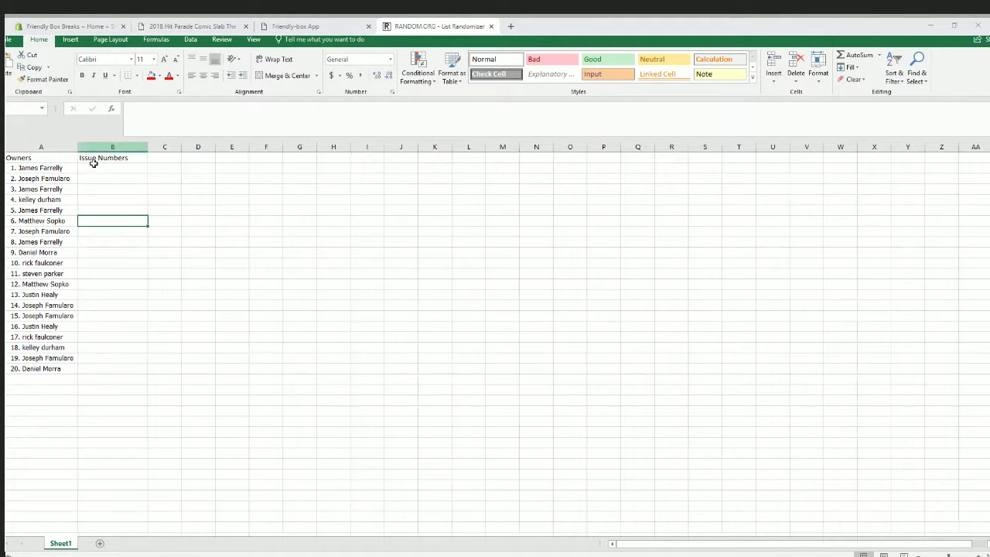
click(114, 169)
- Return to the browser and fill a blank List Randomizer form with the text file's issue ranges, Issues 1-15 through Issues 286-300
click(931, 26)
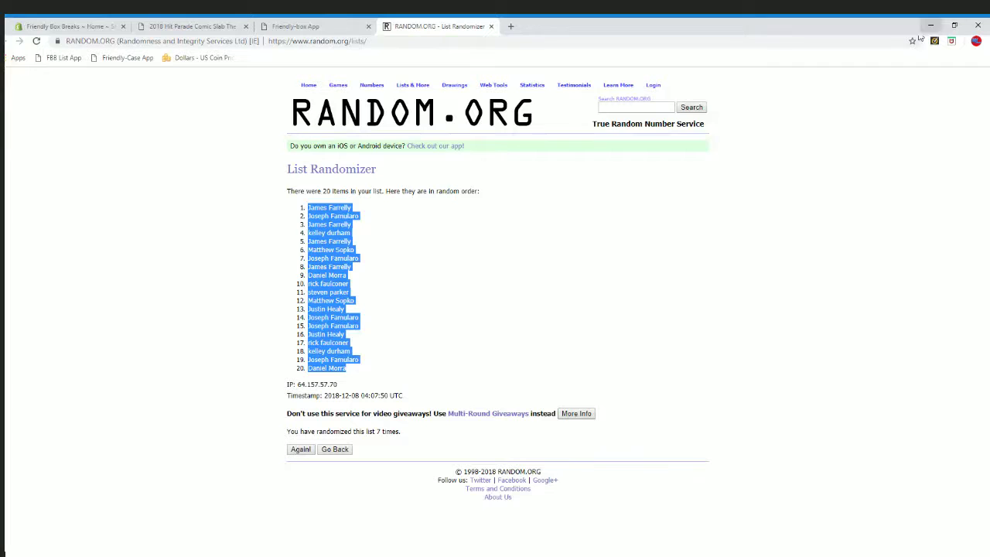
mouse_move(426, 83)
click(437, 103)
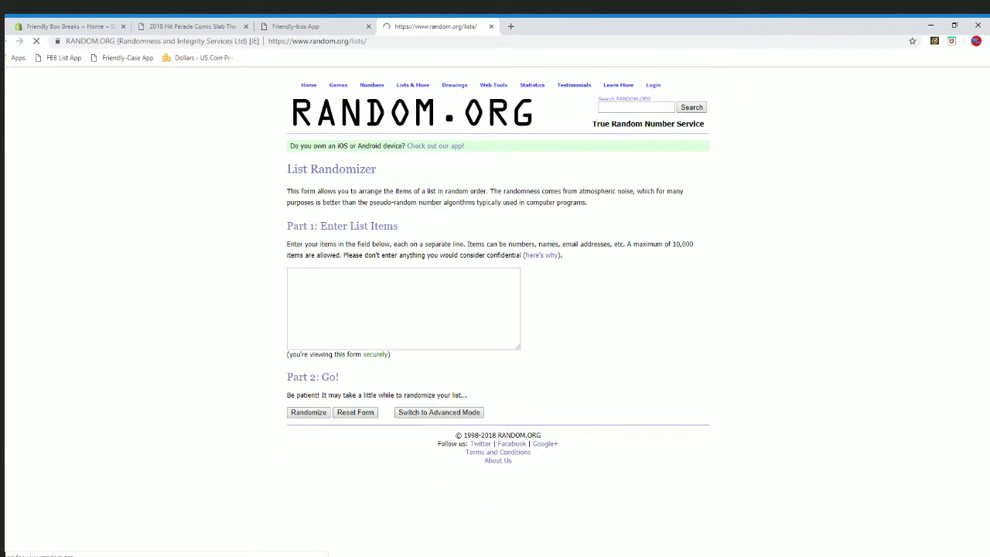
key(alt+Tab)
click(582, 319)
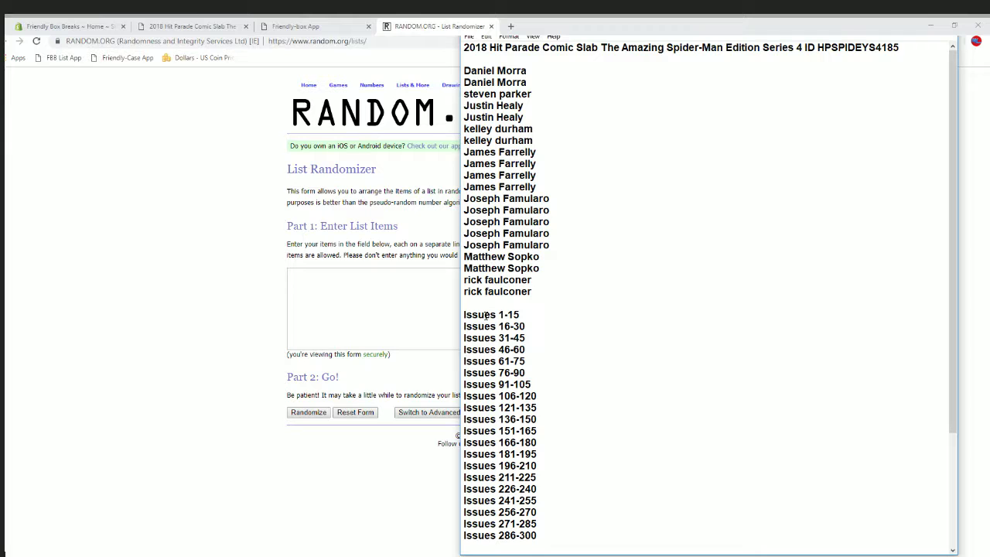
drag(464, 315, 560, 535)
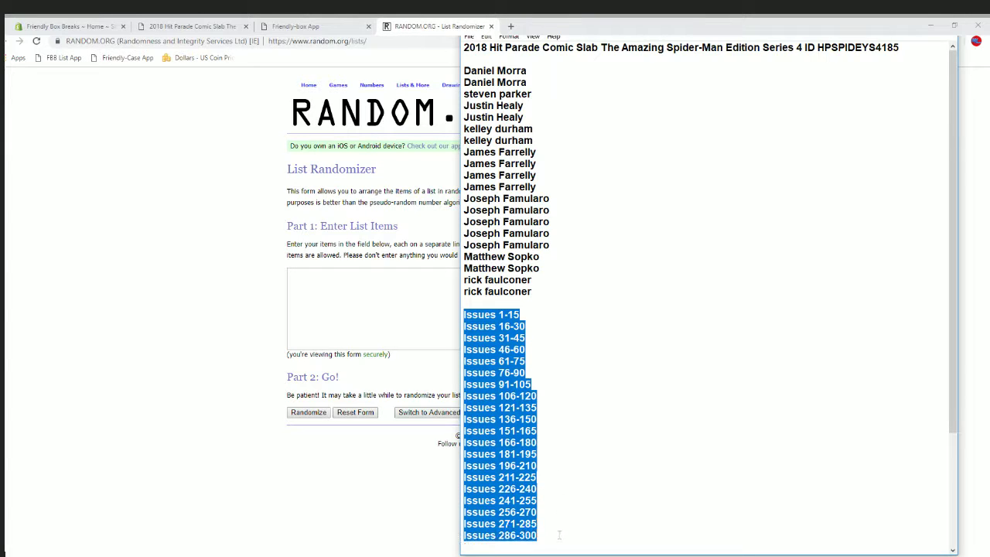
right_click(517, 408)
click(542, 440)
click(403, 321)
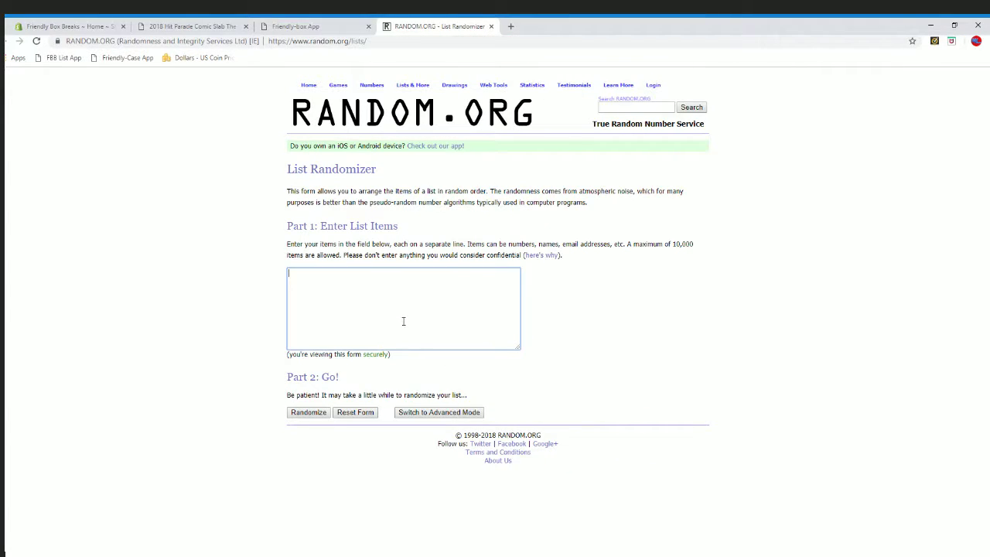
key(ctrl+v)
- Randomize the list of issue ranges seven times in total
click(301, 415)
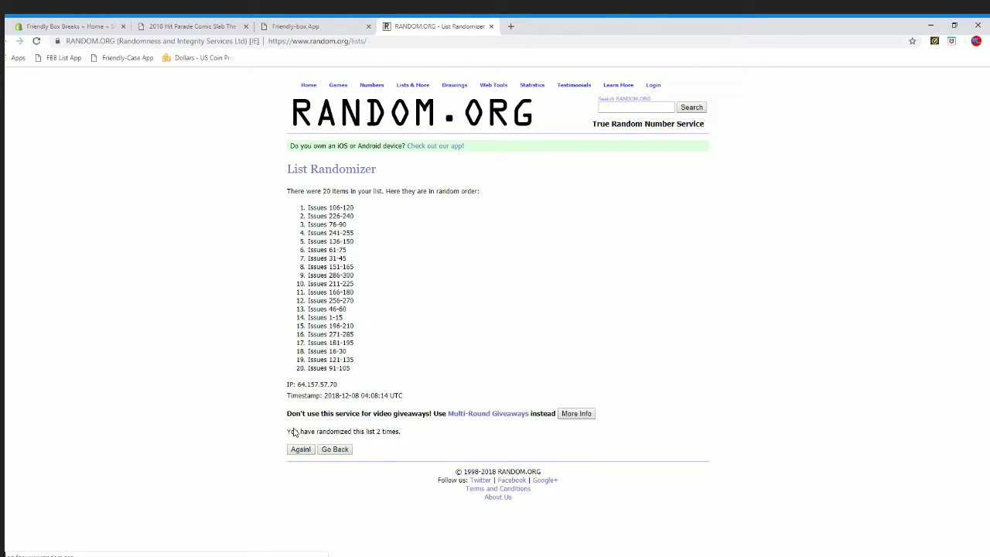
click(299, 450)
click(298, 450)
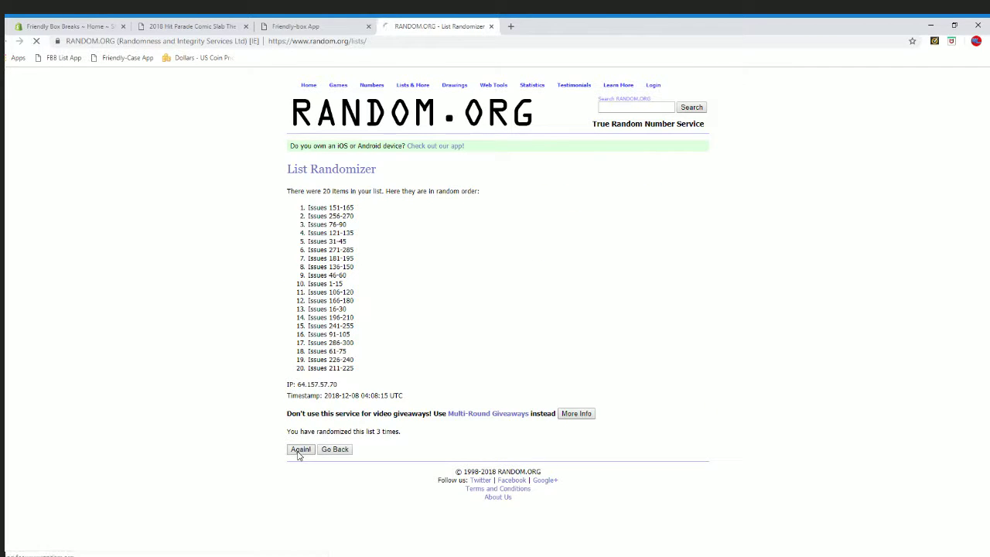
click(299, 450)
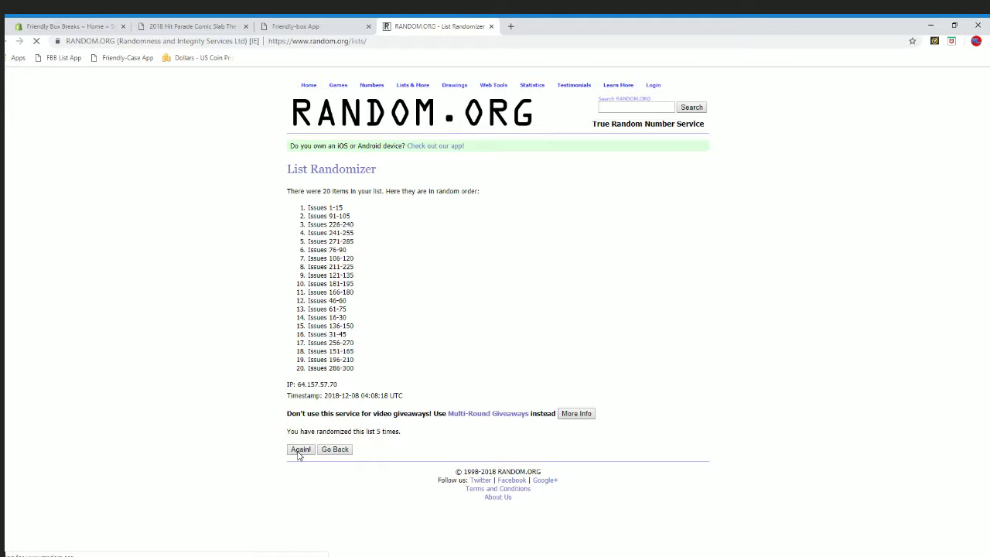
click(299, 452)
click(299, 452)
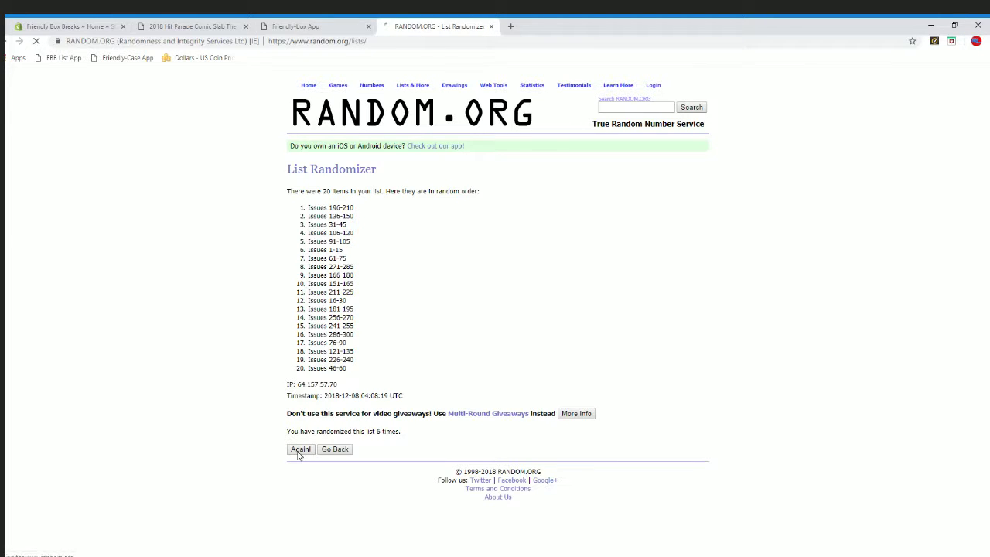
- Copy the randomized issue ranges into the Excel sheet under Issue Numbers from B2 down
drag(310, 207, 362, 370)
right_click(353, 288)
click(364, 291)
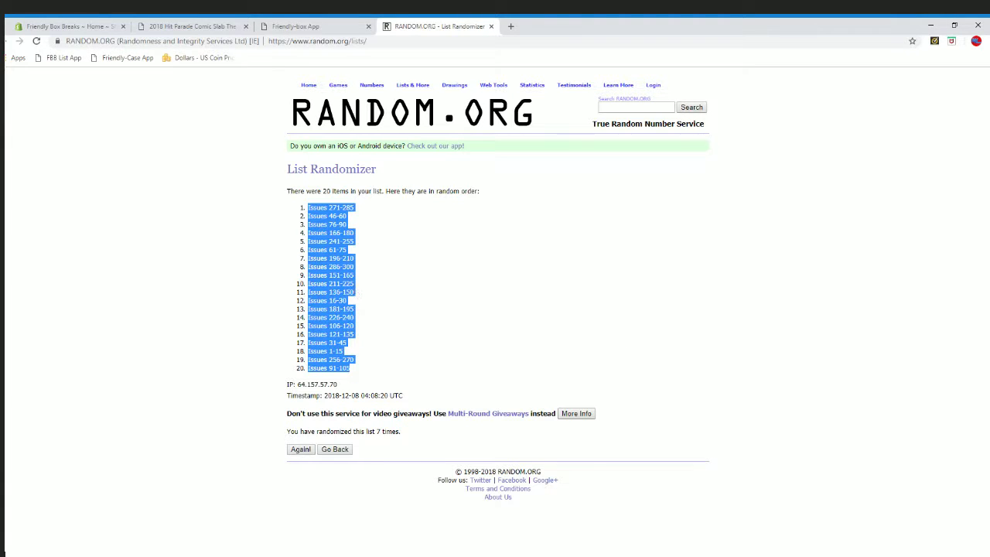
key(alt+Tab)
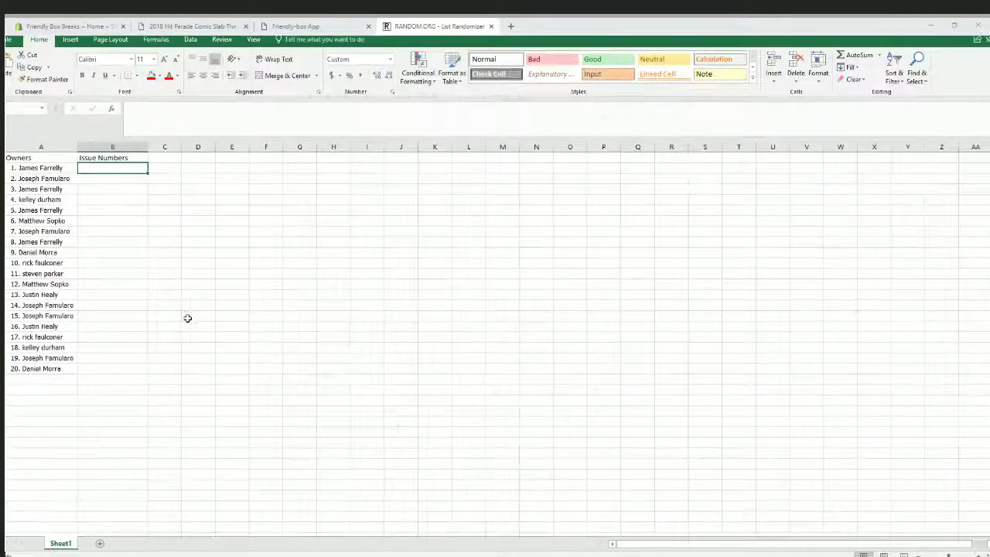
click(190, 310)
click(112, 168)
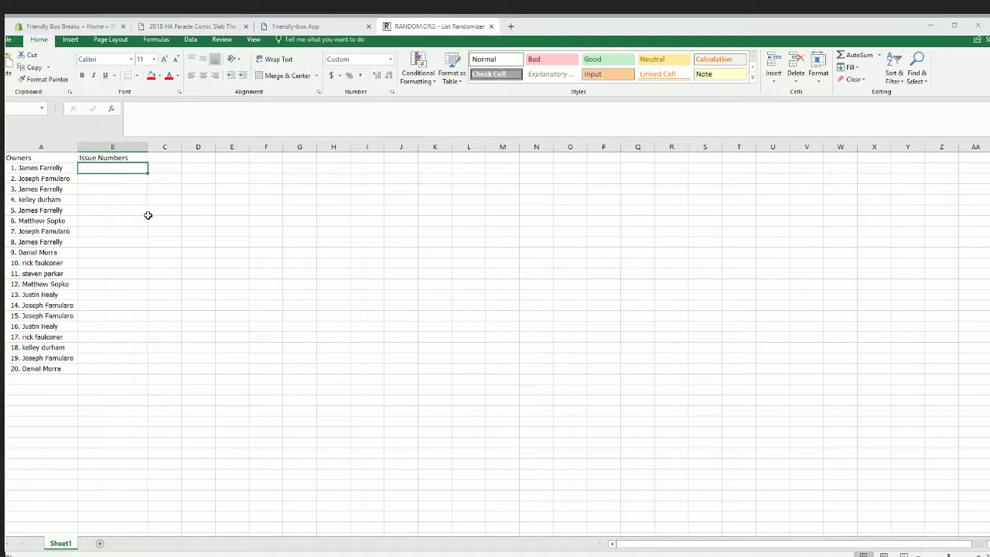
key(ctrl+v)
click(305, 256)
- Apply All Borders to the owner and issue entries in A2:B21
drag(55, 170, 127, 370)
click(136, 76)
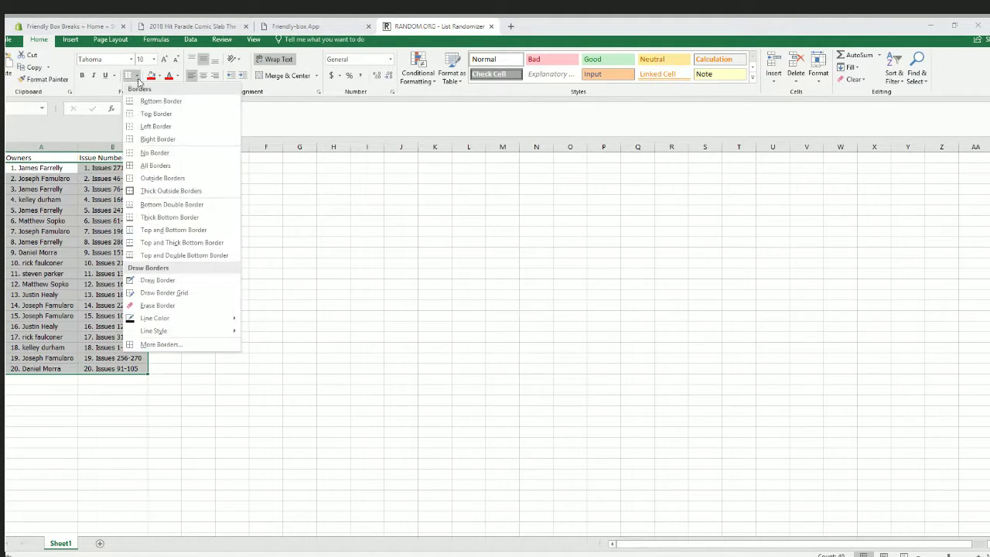
click(183, 164)
click(41, 168)
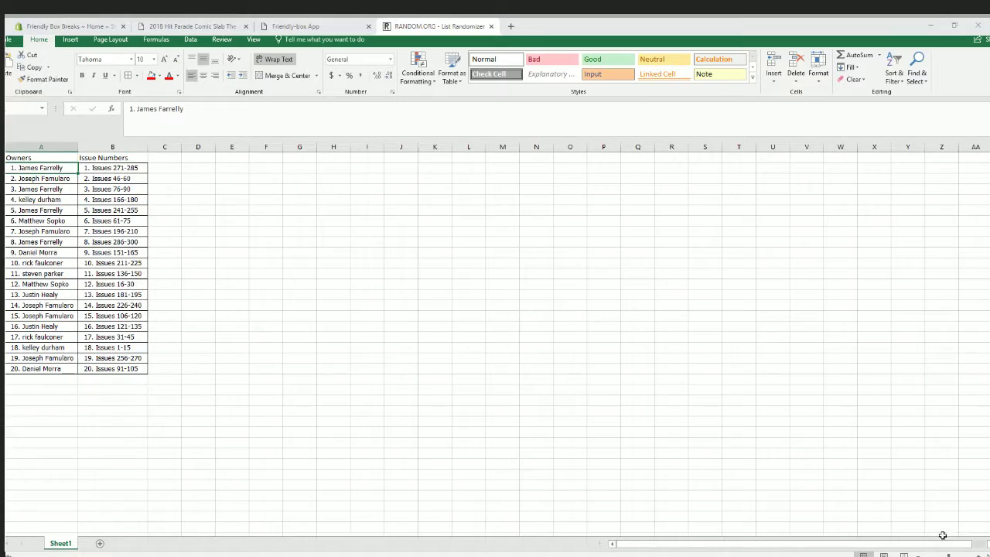
- Enlarge the worksheet view to examine which issue range is paired with each owner
click(980, 554)
click(980, 554)
click(979, 554)
click(979, 554)
click(979, 554)
click(979, 554)
click(980, 554)
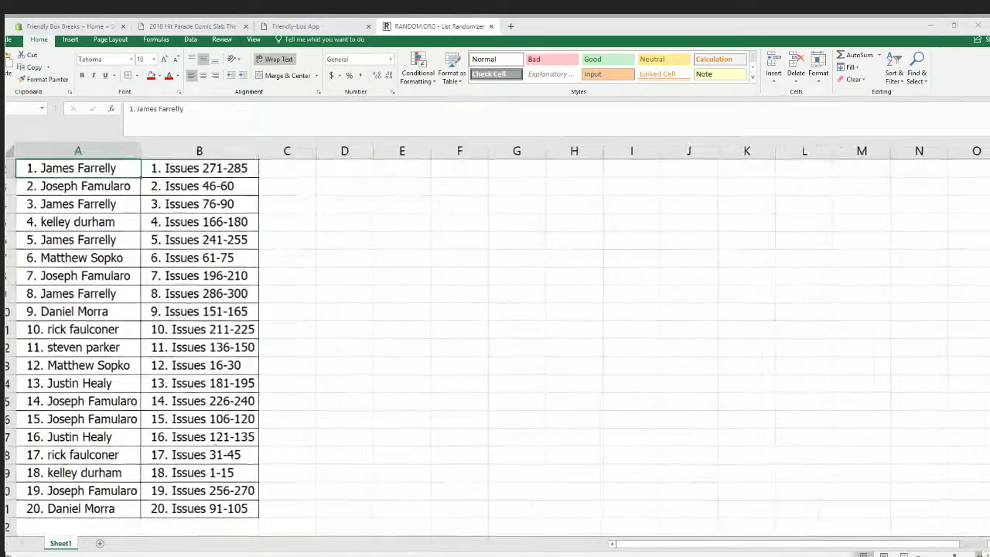